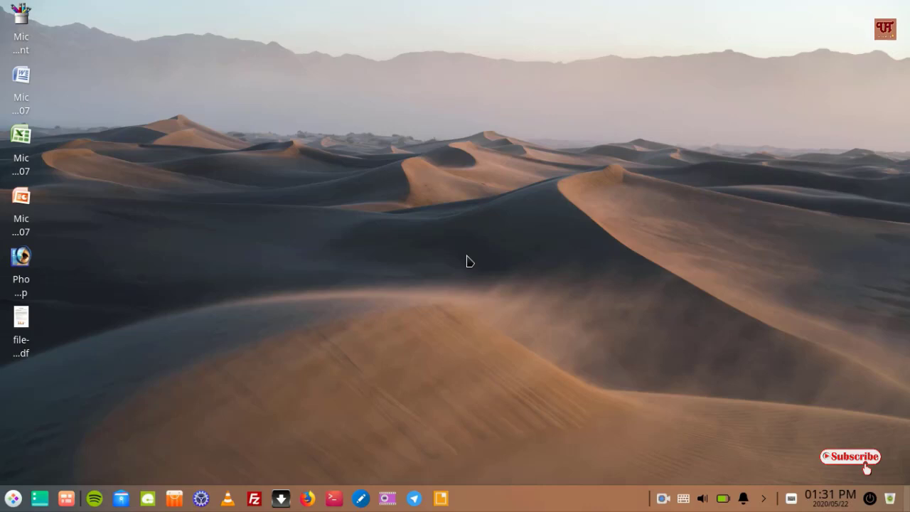
- Open a terminal and run sudo apt install libreoffice
key(ctrl+alt+t)
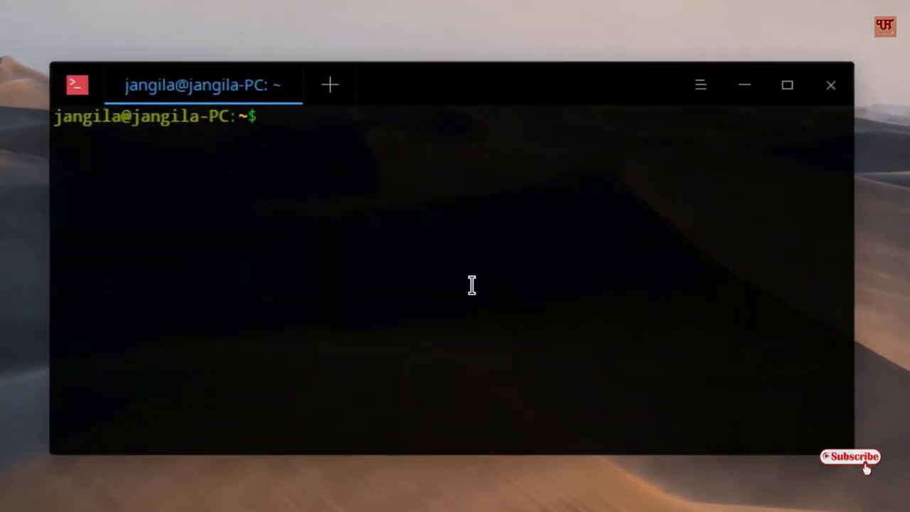
drag(478, 99, 490, 93)
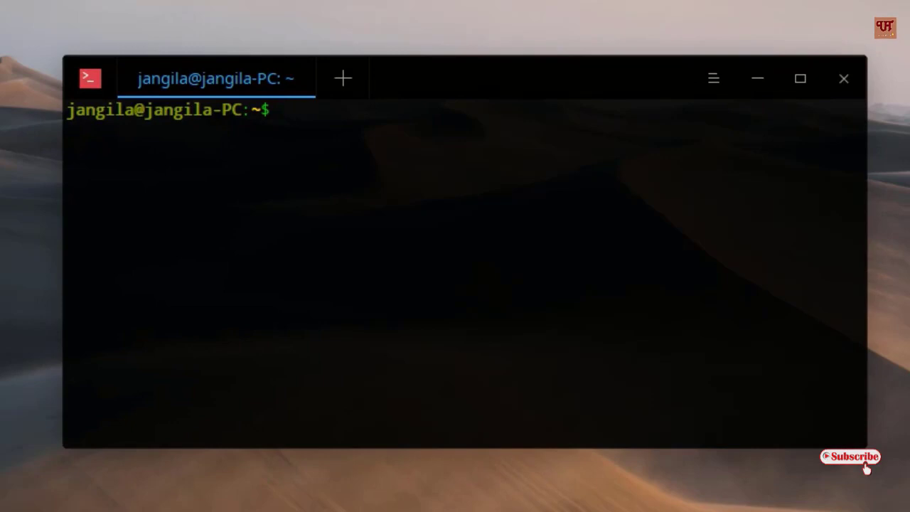
text(su)
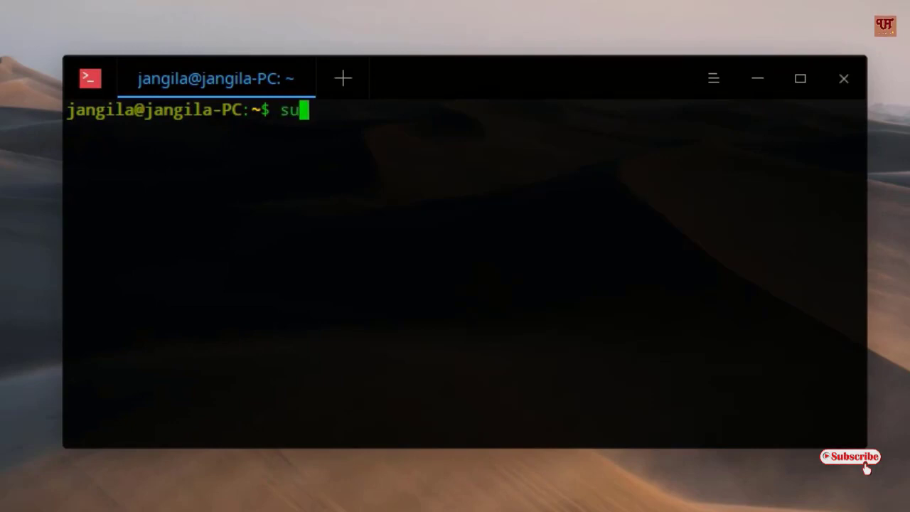
text(do)
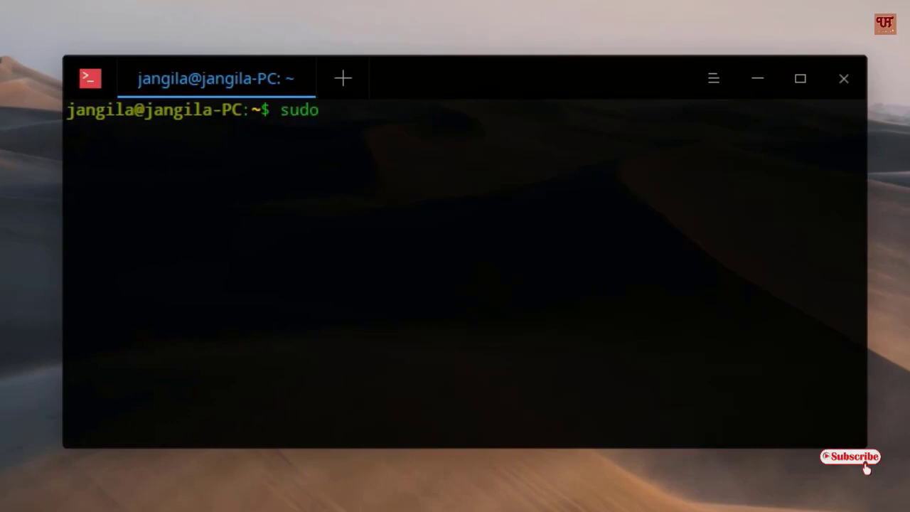
text( apt)
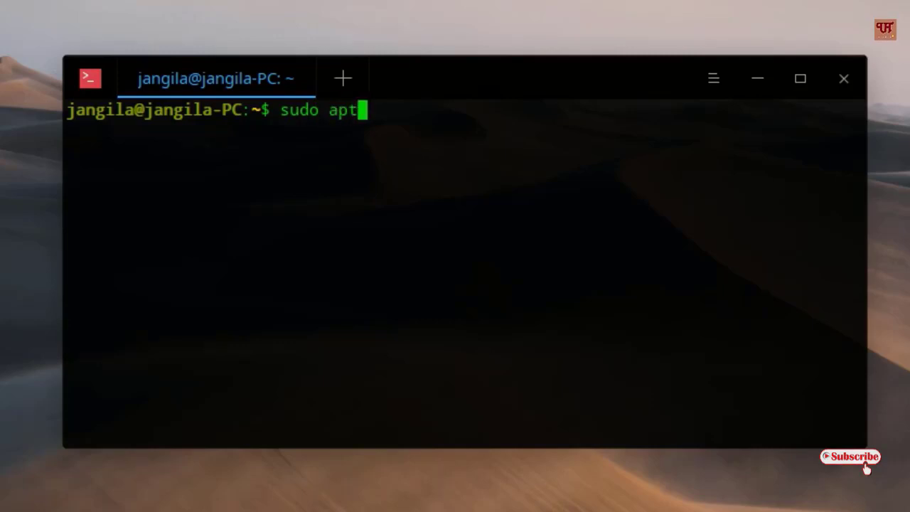
text( i)
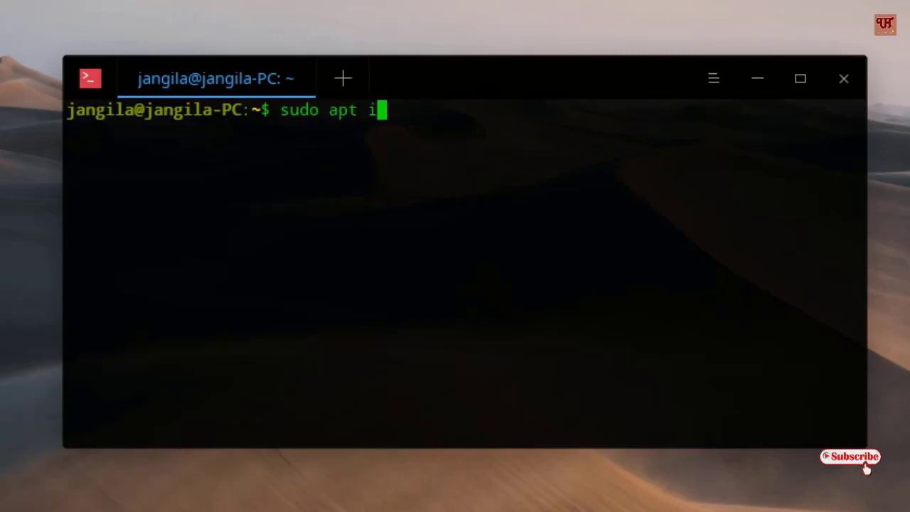
text(nstall)
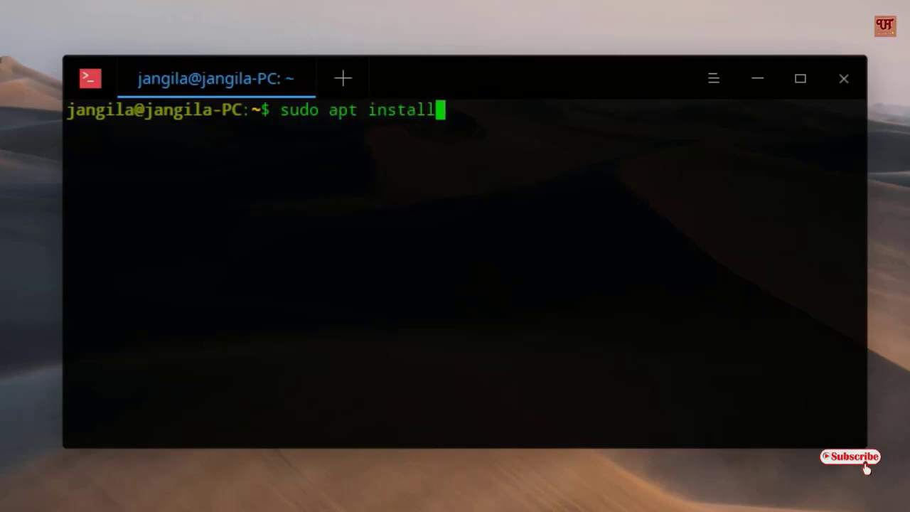
text( li)
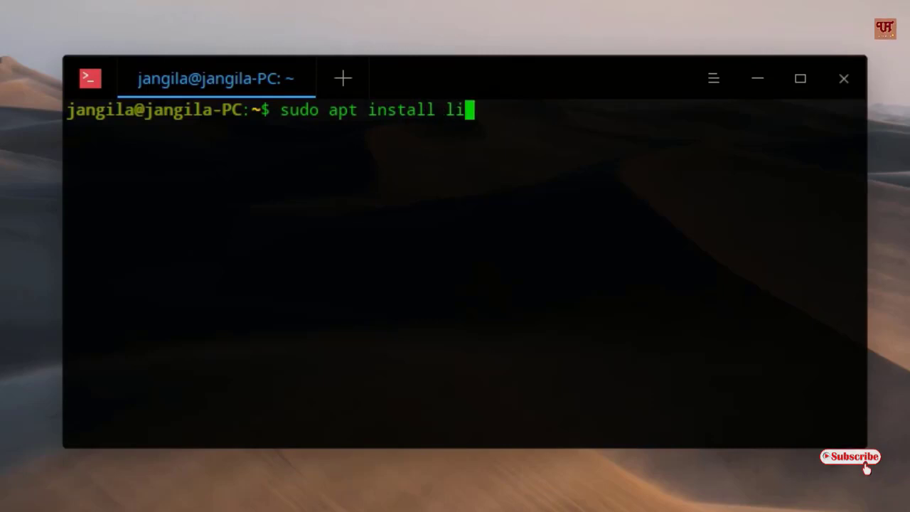
text(breoff)
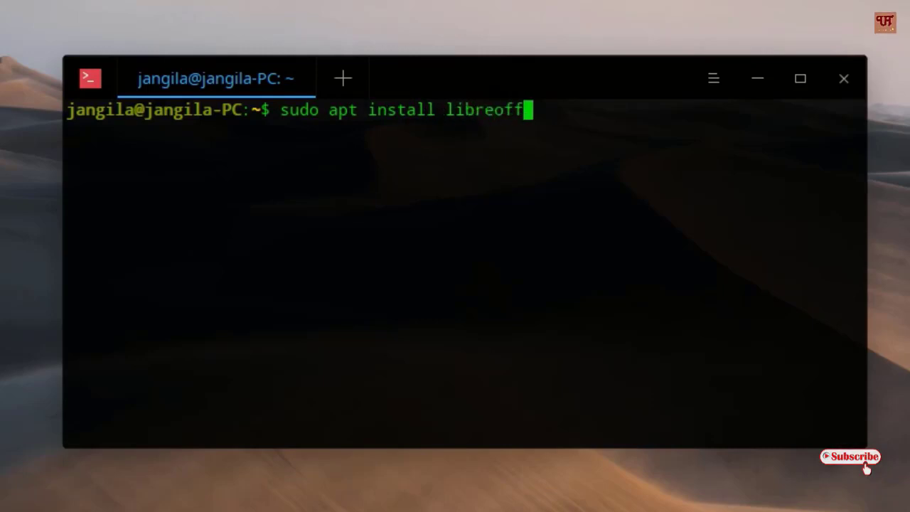
text(ice)
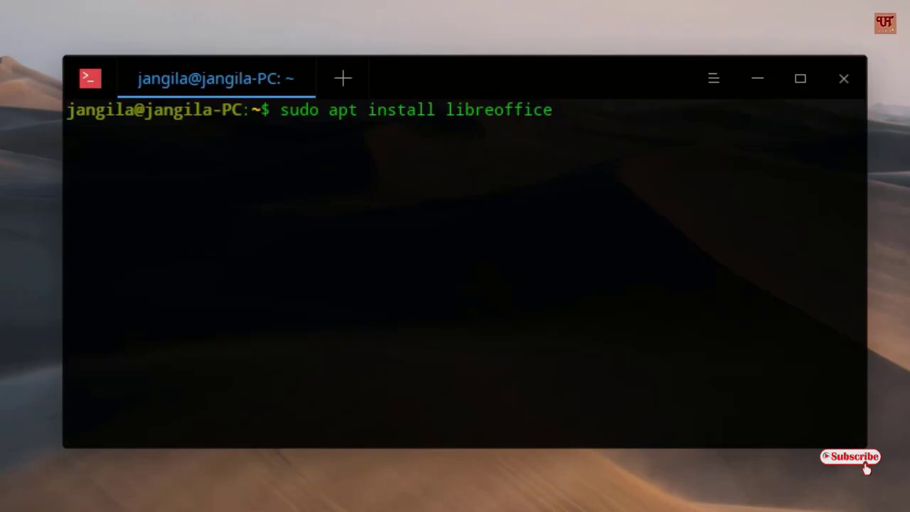
key(Return)
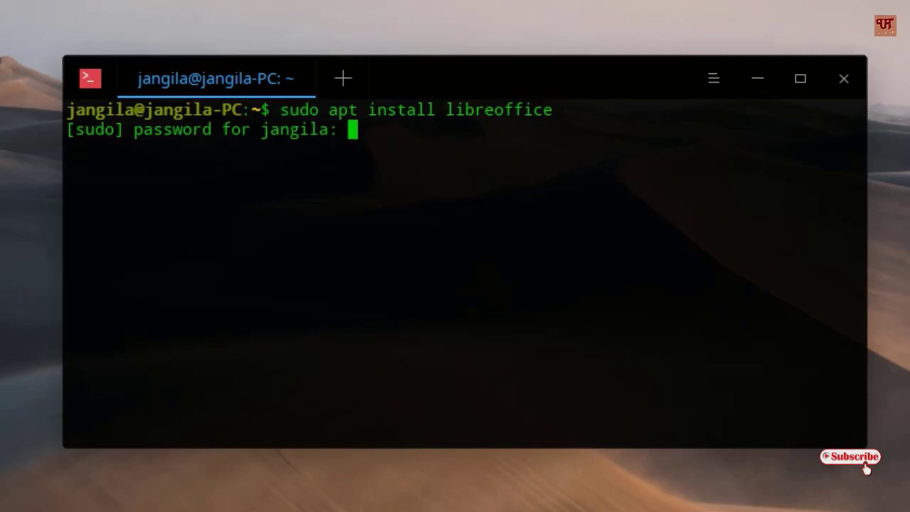
- Submit the sudo account password for the installation and close the terminal once the command finishes
key(Return)
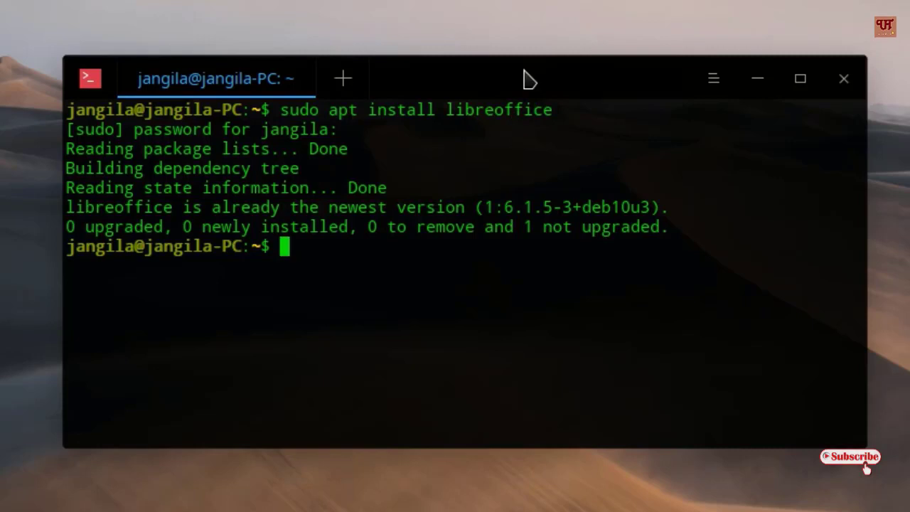
drag(532, 72, 561, 82)
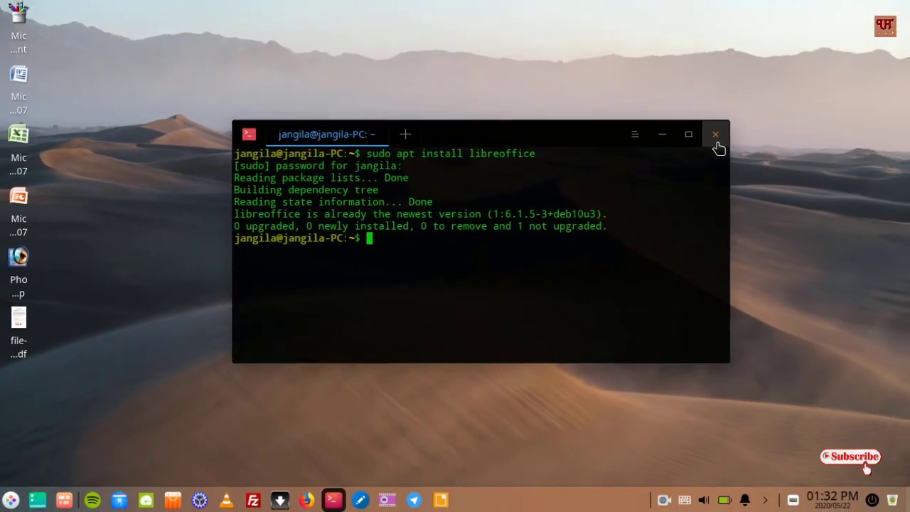
click(716, 142)
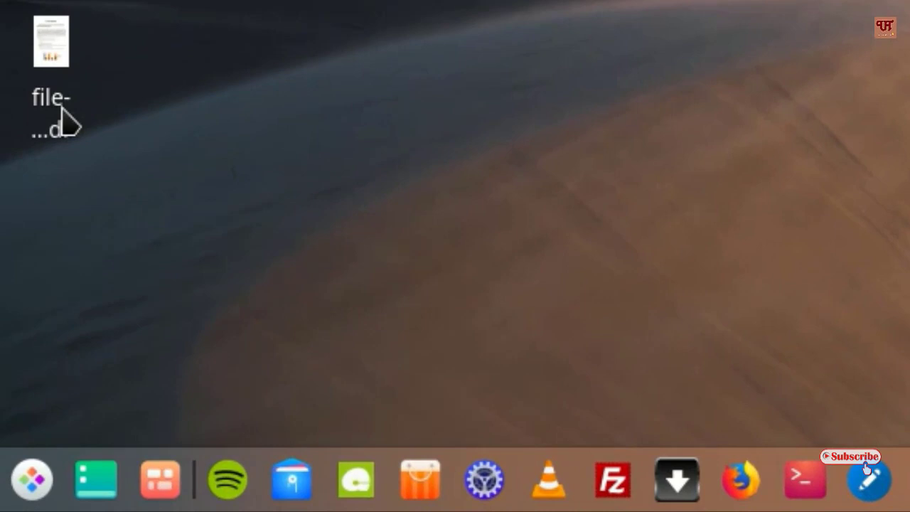
- Open file-sample_150kB.pdf from the desktop with LibreOffice Draw
click(62, 110)
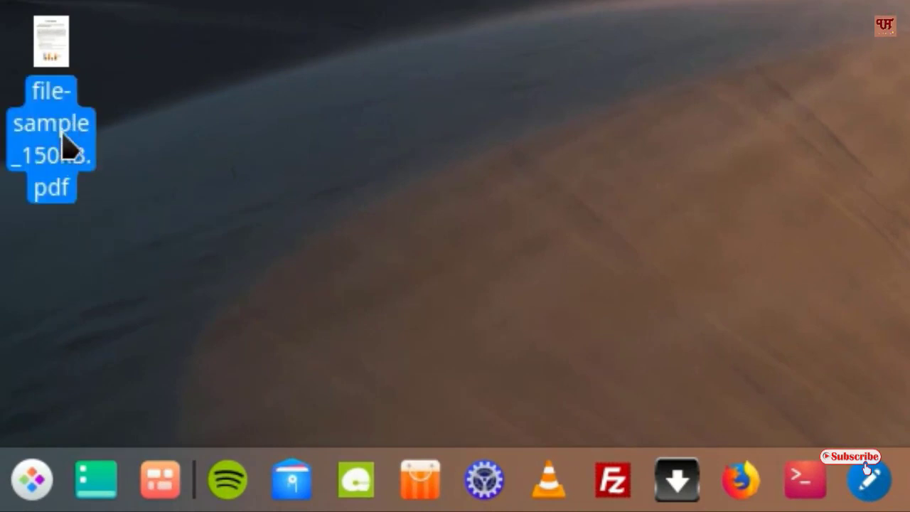
click(268, 207)
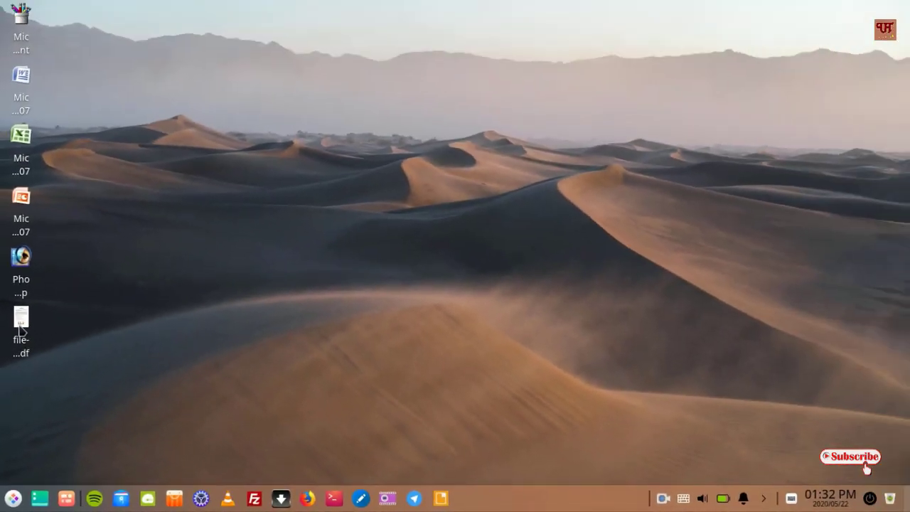
right_click(47, 70)
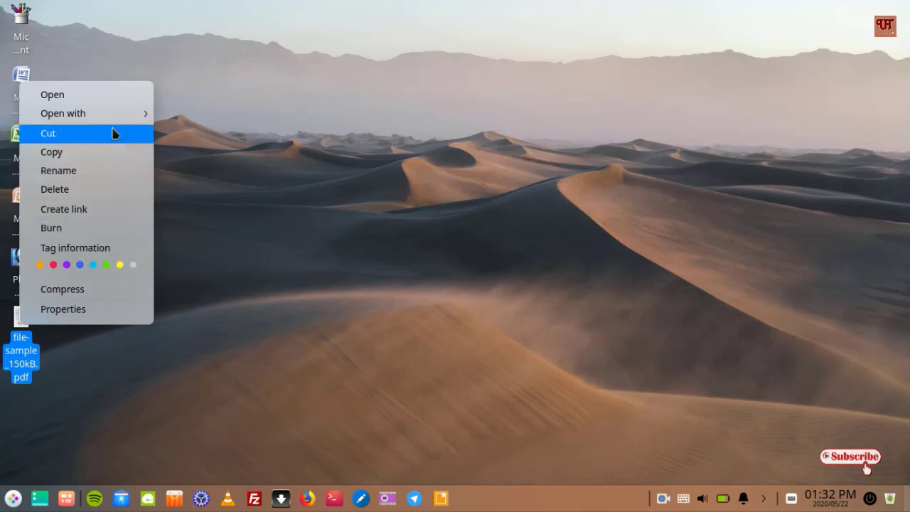
mouse_move(119, 123)
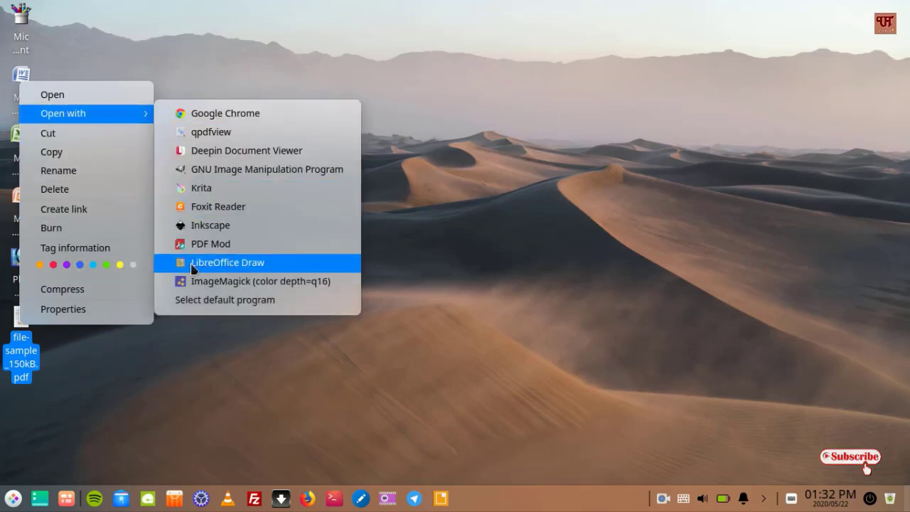
click(235, 264)
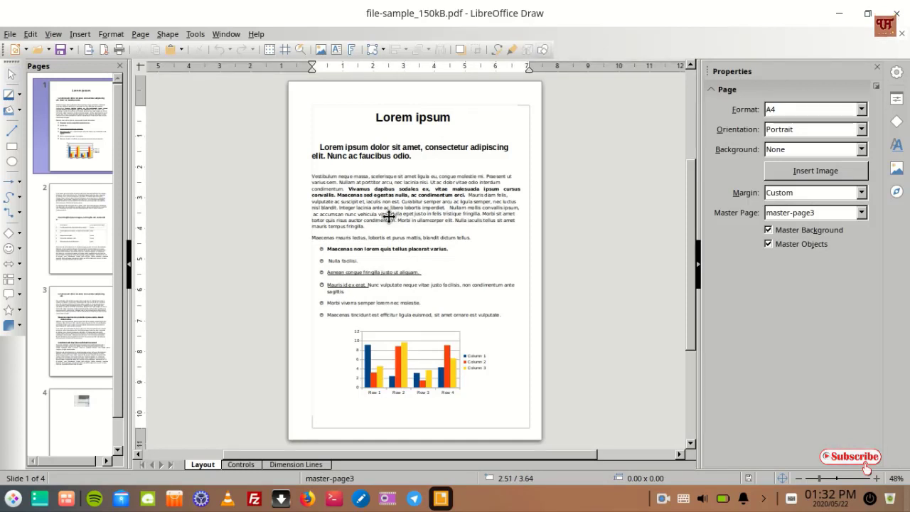
- Delete "nisl blandit. Integer lacinia ante ac libero lobortis imperdiet" from its text line on page 1, keeping the closing period
ctrl+scroll(389, 217, up, 4)
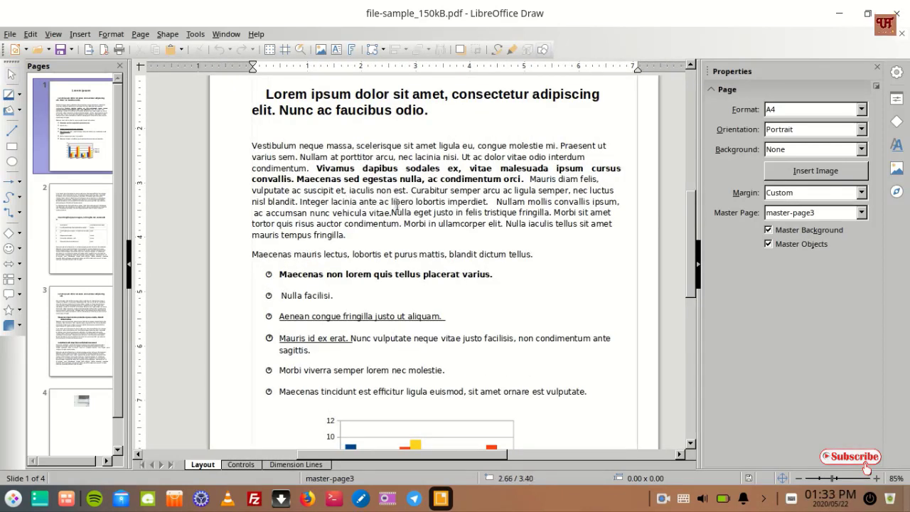
click(409, 202)
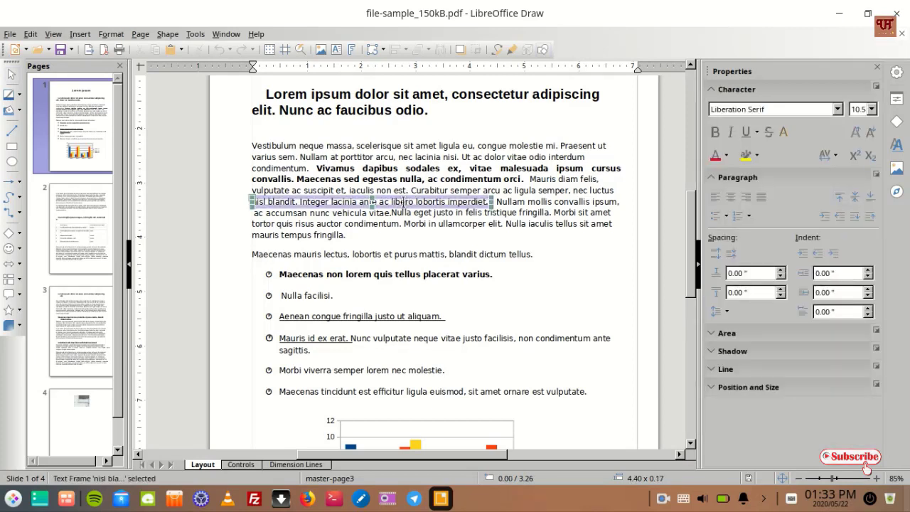
double_click(486, 202)
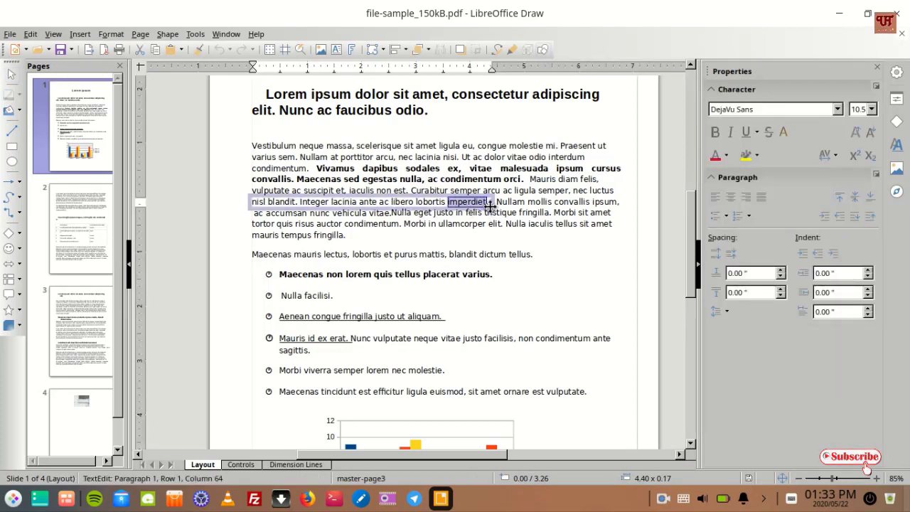
key(BackSpace)
key(BackSpace)
key(BackSpace)
key(BackSpace)
key(BackSpace)
key(BackSpace)
key(BackSpace)
key(BackSpace)
key(BackSpace)
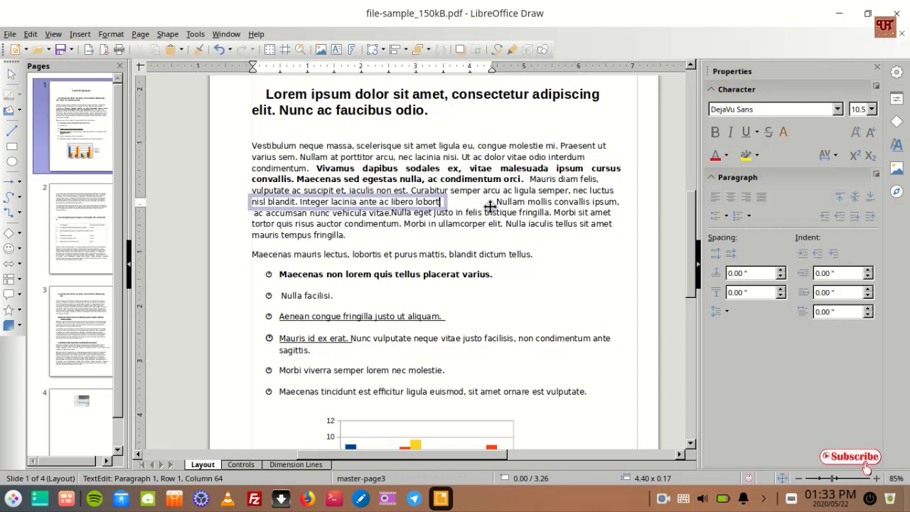
key(BackSpace)
key(BackSpace)
key(BackSpace)
key(BackSpace)
key(BackSpace)
key(BackSpace)
key(BackSpace)
key(BackSpace)
key(BackSpace)
key(BackSpace)
key(BackSpace)
key(BackSpace)
key(BackSpace)
key(BackSpace)
key(BackSpace)
key(BackSpace)
key(BackSpace)
key(BackSpace)
key(BackSpace)
key(BackSpace)
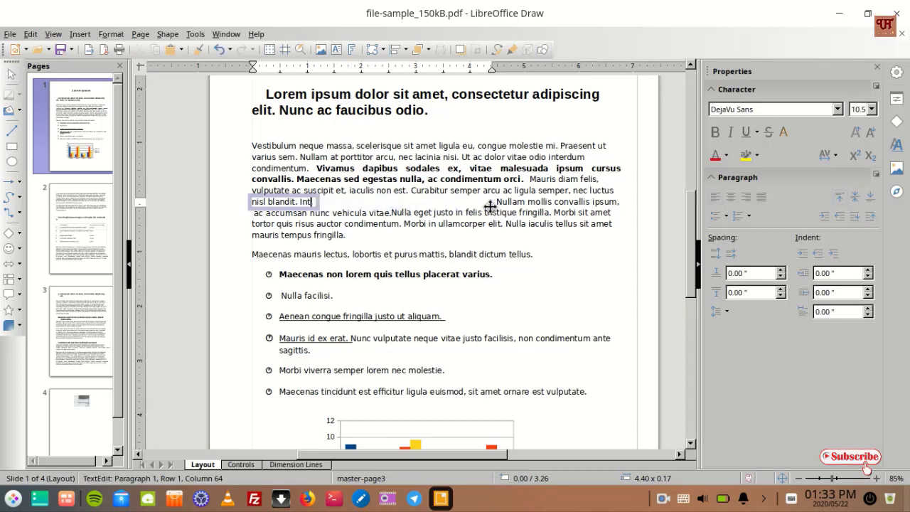
key(BackSpace)
key(BackSpace)
key(BackSpace)
key(BackSpace)
key(BackSpace)
key(BackSpace)
key(BackSpace)
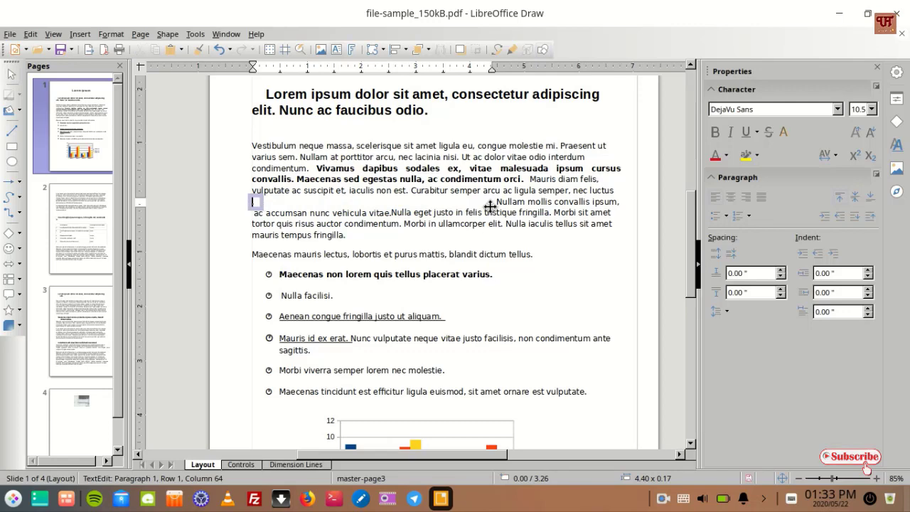
- Shorten the text "Nullam mollis convallis ipsum," on page 1 to "N convallis ipsum,"
click(522, 203)
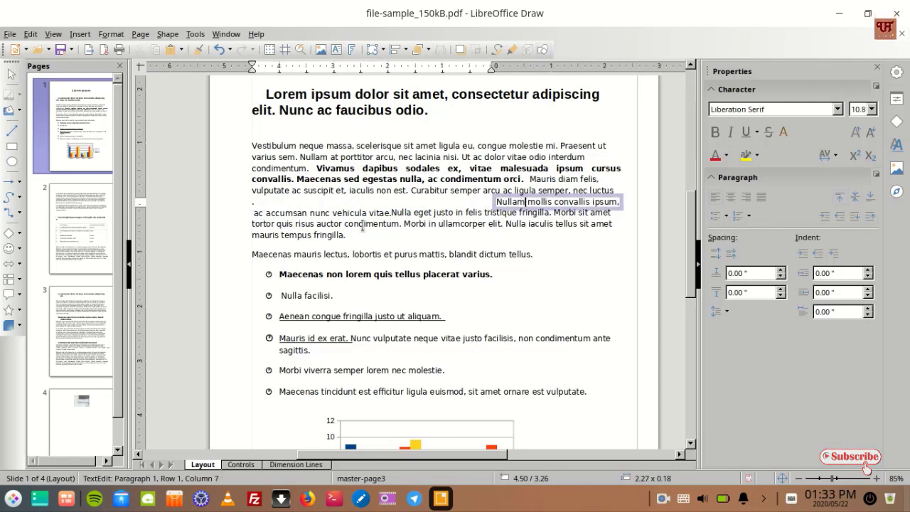
click(287, 204)
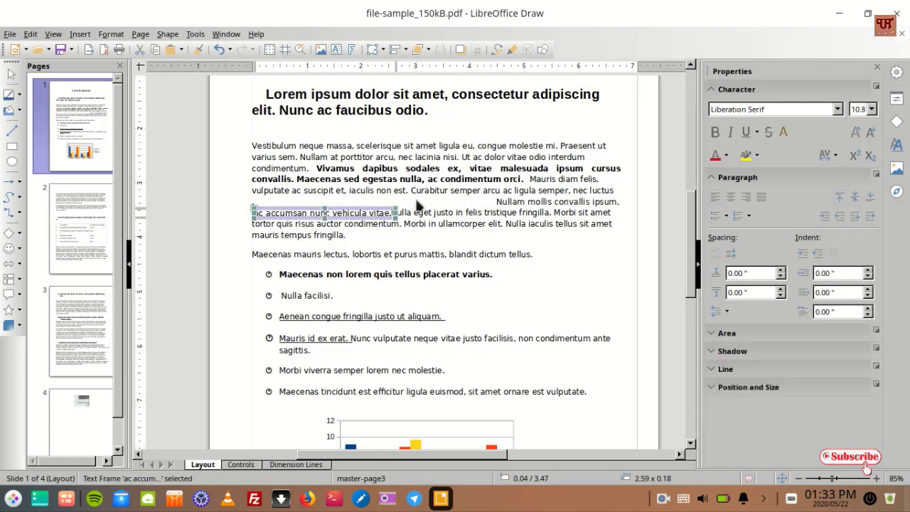
click(417, 200)
click(520, 202)
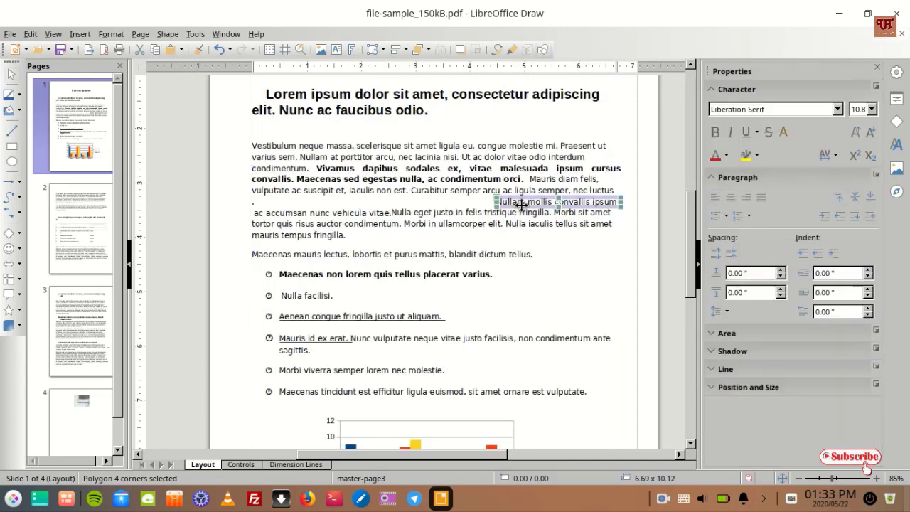
scroll(483, 184, up, 3)
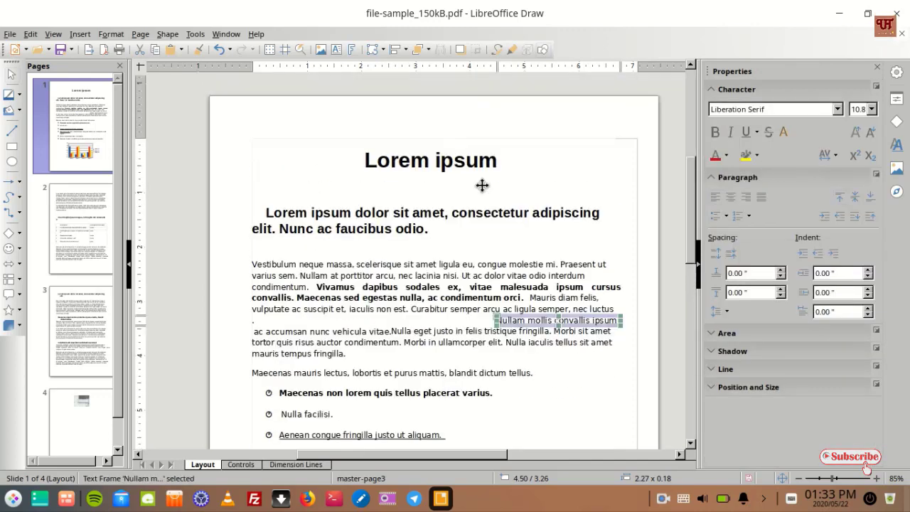
double_click(530, 320)
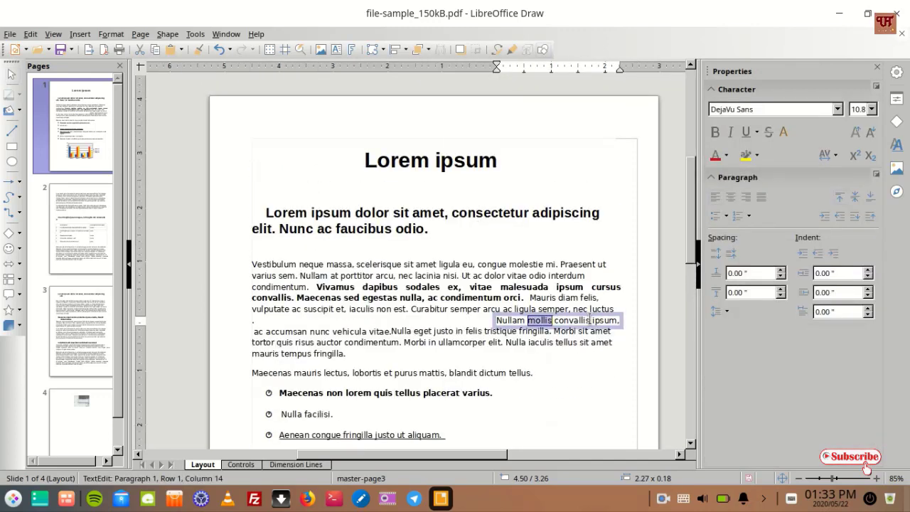
key(BackSpace)
key(BackSpace)
key(BackSpace)
key(BackSpace)
key(BackSpace)
key(BackSpace)
key(BackSpace)
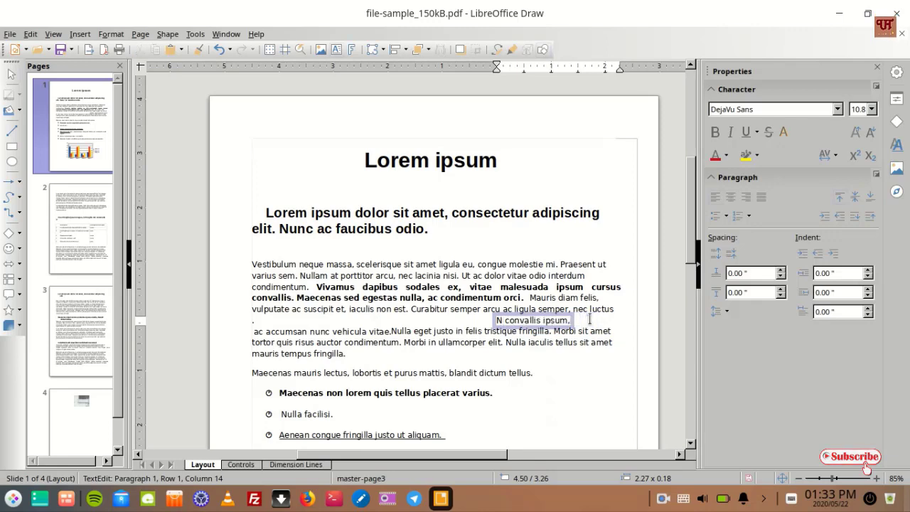
- Review the edited first page down to its chart and select the "Maecenas mauris lectus" text line
scroll(590, 321, down, 10)
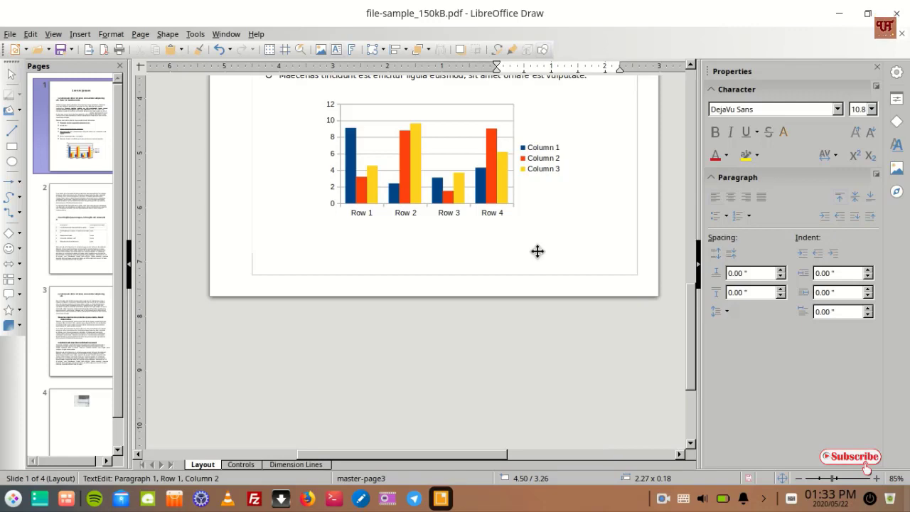
scroll(538, 251, up, 3)
scroll(538, 254, up, 4)
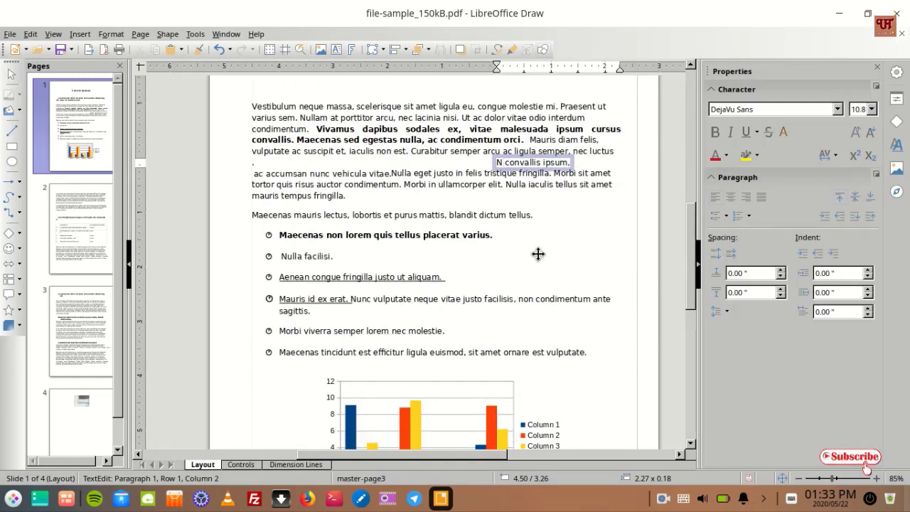
scroll(539, 254, up, 4)
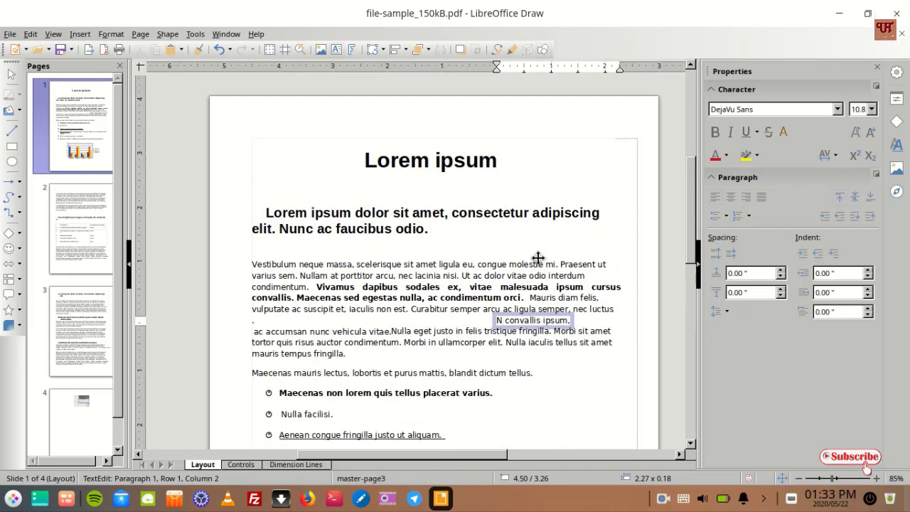
scroll(539, 254, down, 1)
click(448, 333)
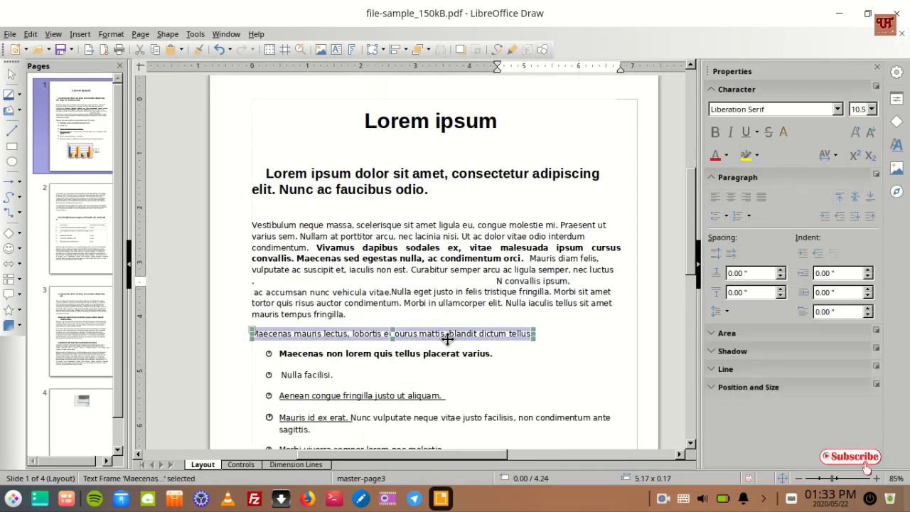
- Examine the file formats available for exporting the document, including PDF, and close the export dialog without exporting
click(10, 34)
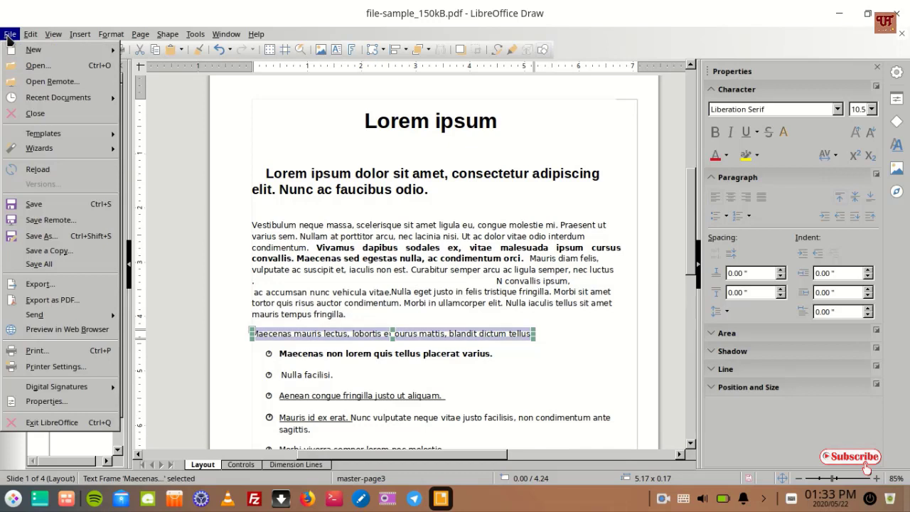
click(48, 284)
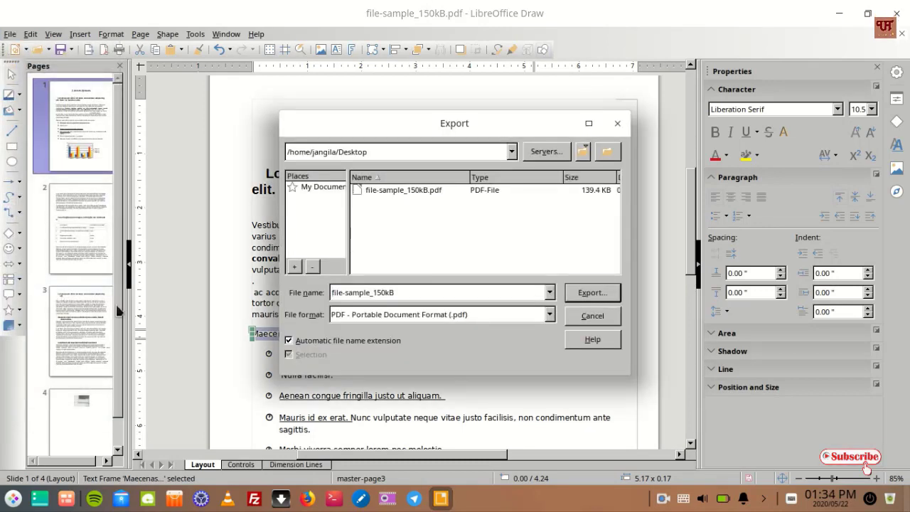
click(552, 316)
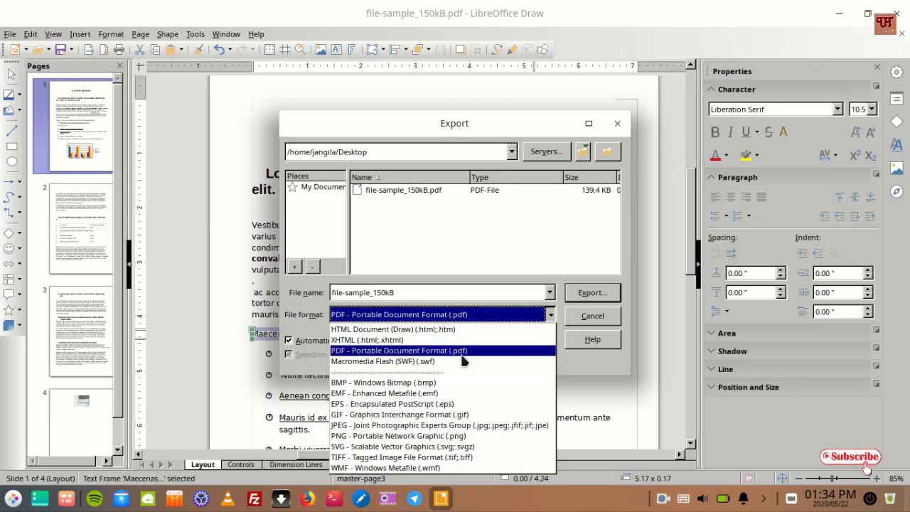
click(572, 367)
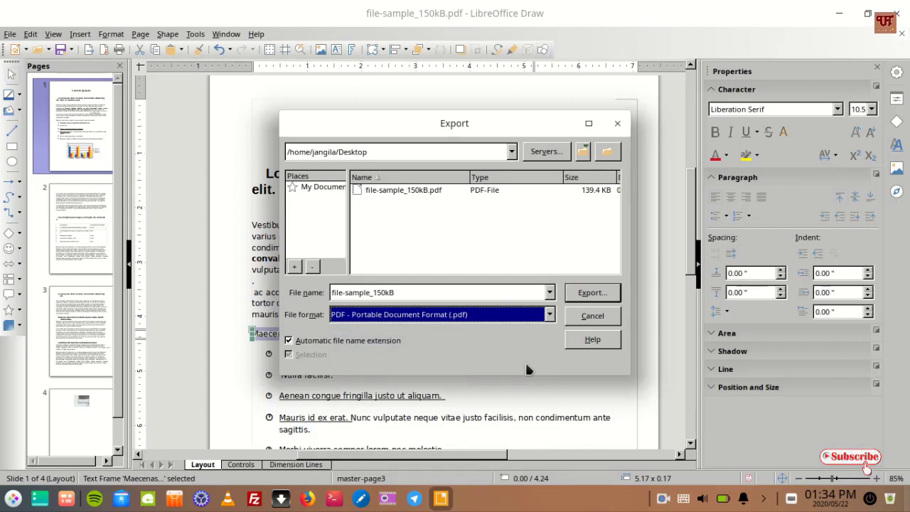
click(618, 124)
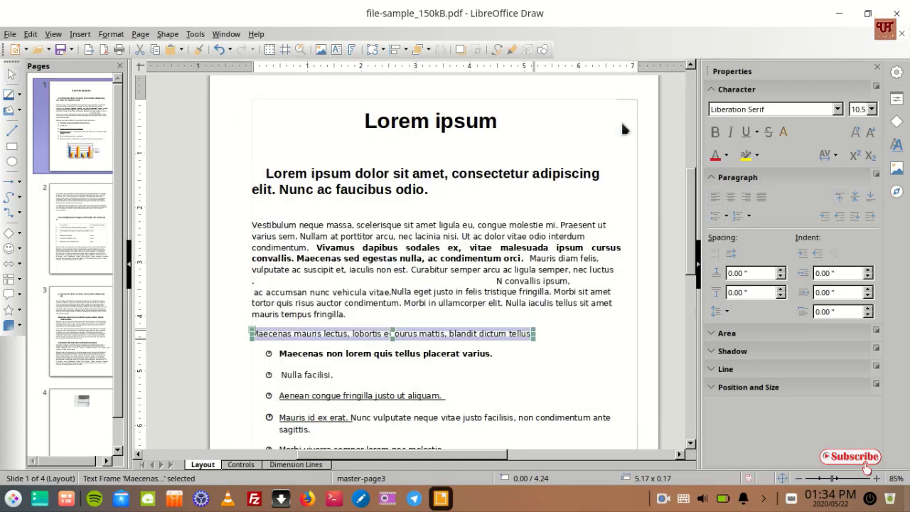